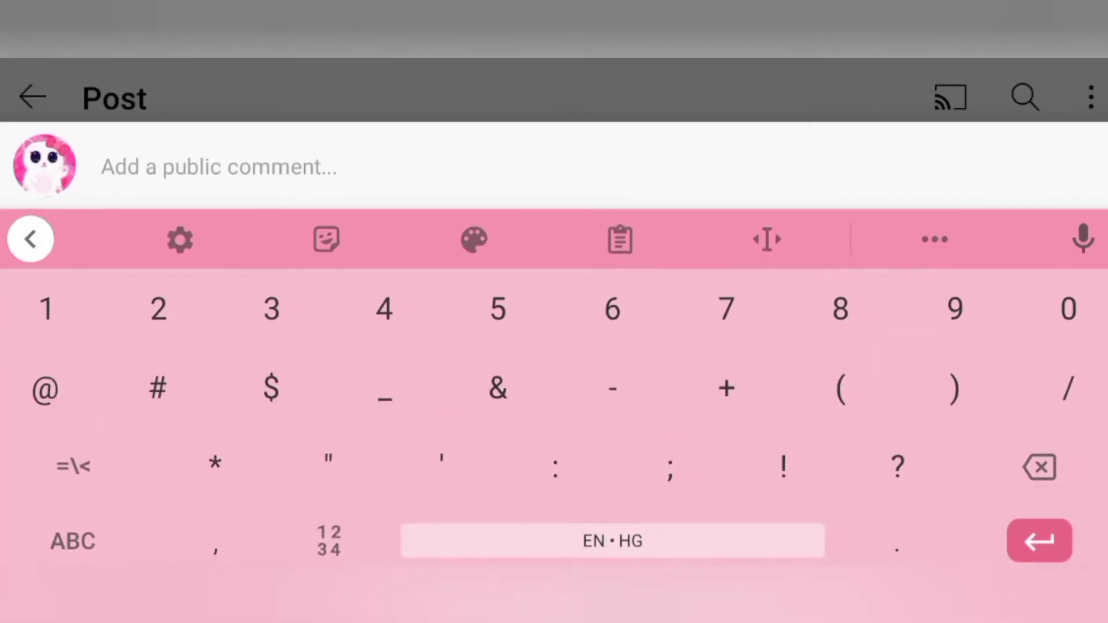
type("-Strike")
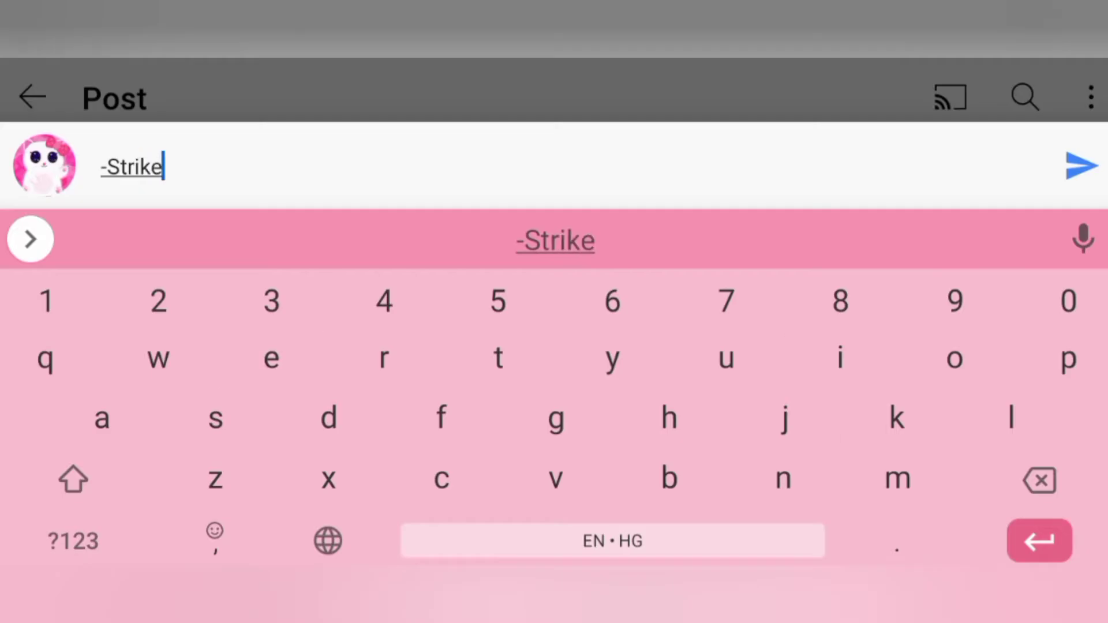
type("through-")
- Post the comment -Strikethrough- so it shows with a line through it
left_click(1080, 166)
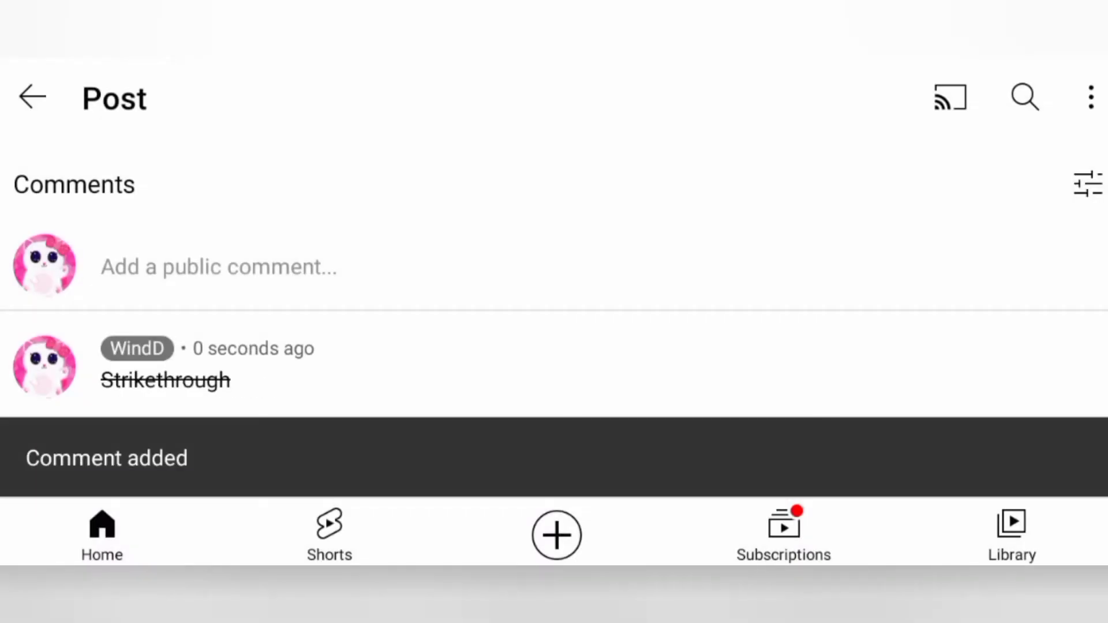
scroll(554, 346, "down", 5)
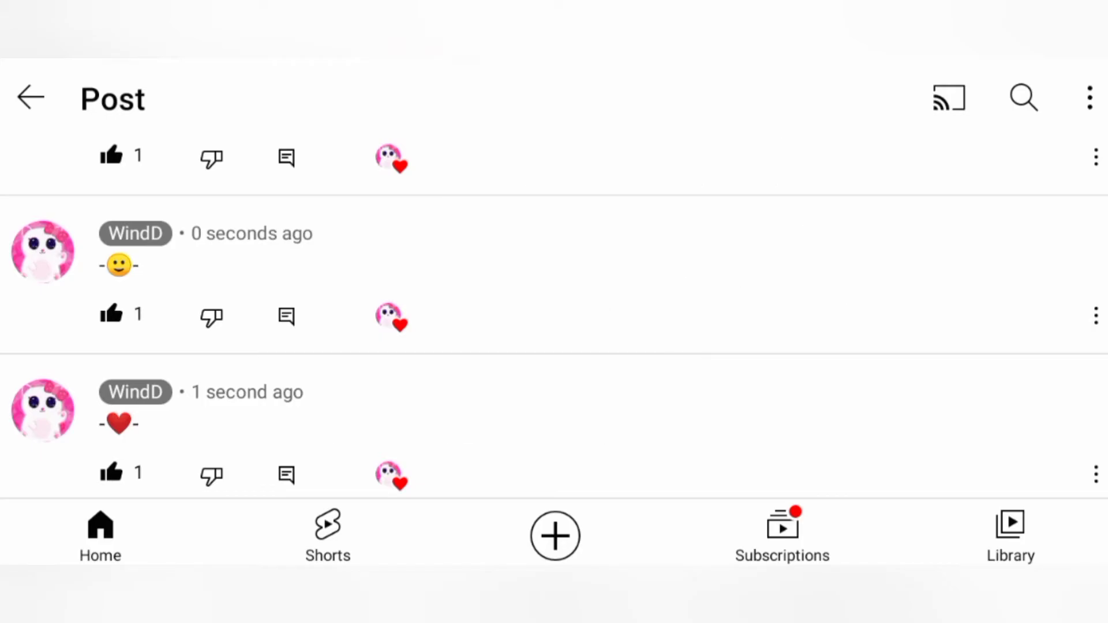
- Edit the smiley comment to append ' hi-' and save the change
left_click(1095, 316)
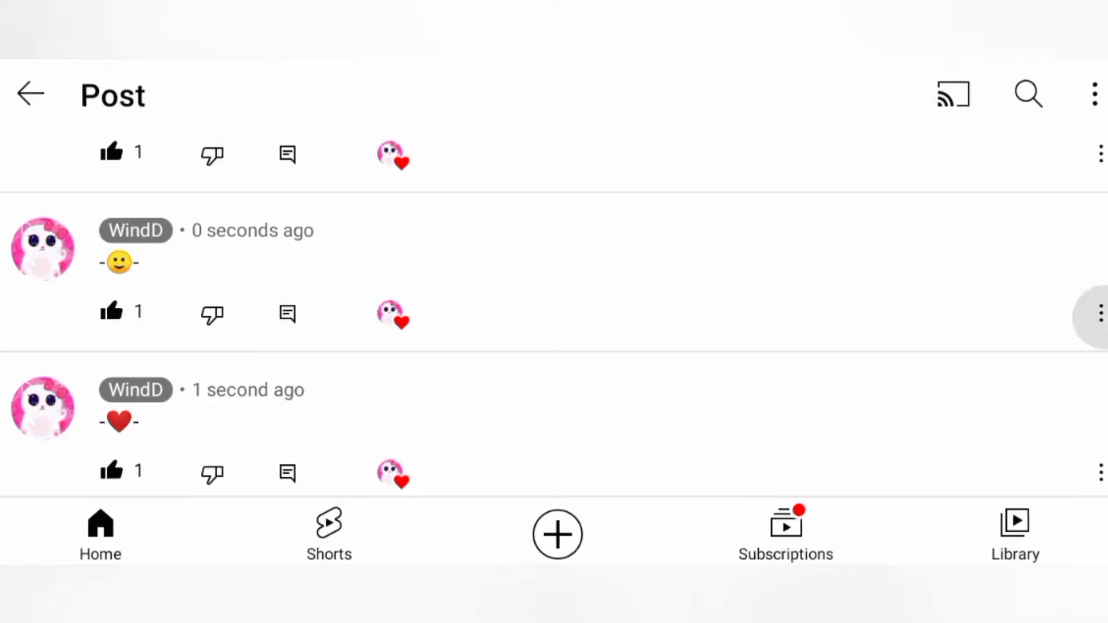
left_click(118, 459)
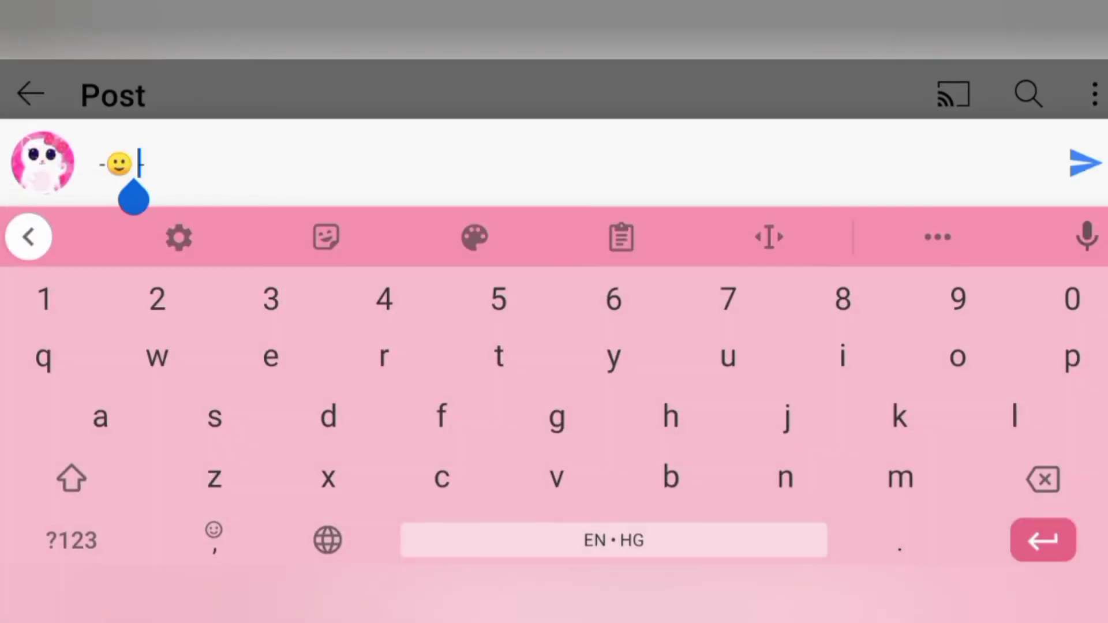
type("hi")
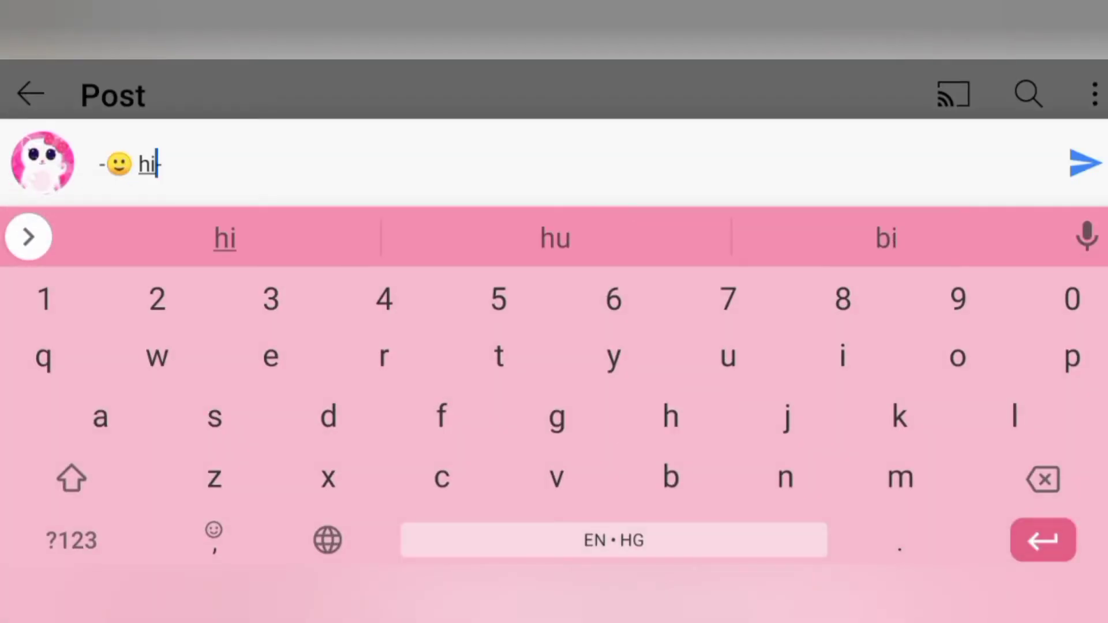
type("-")
left_click(1083, 163)
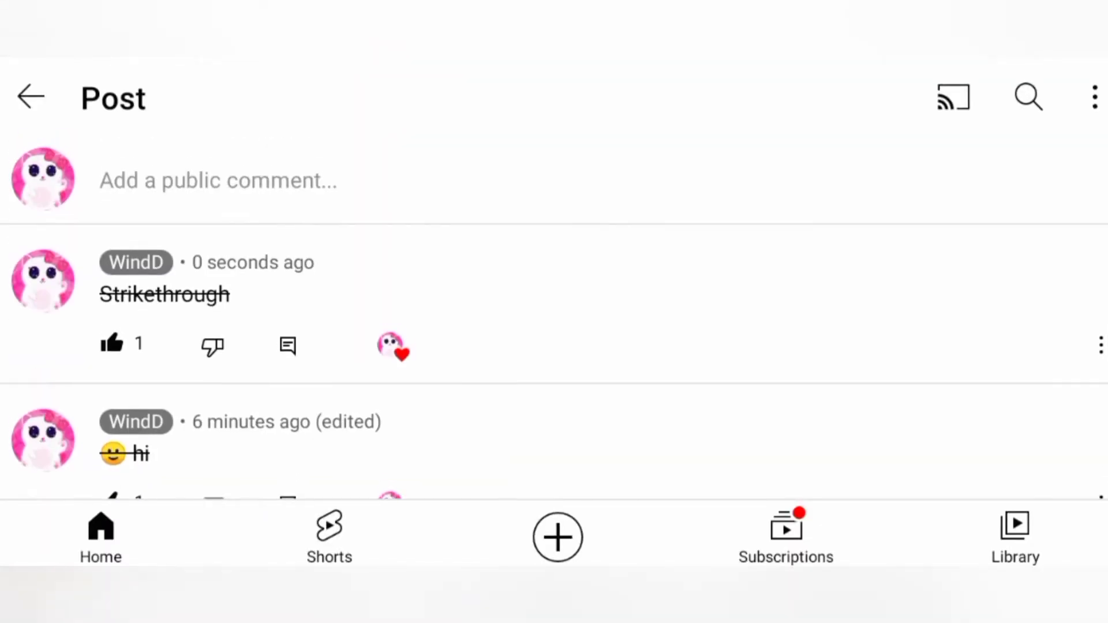
- Post the comment -umm 😏-, then like it and give it a creator heart
left_click(217, 178)
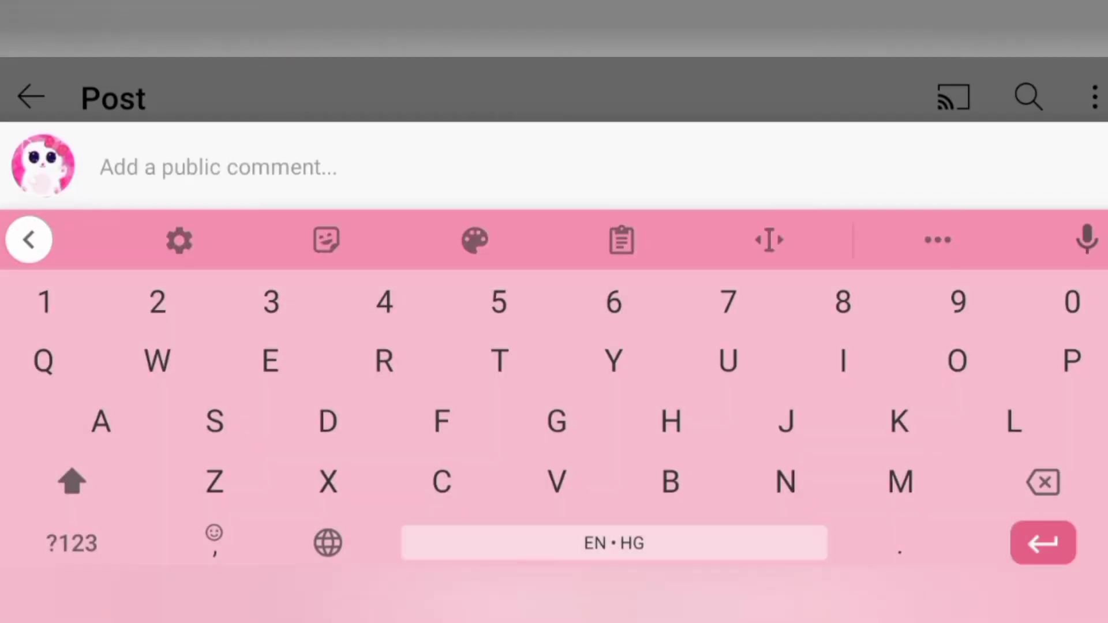
type("-umm")
left_click(214, 536)
left_click(57, 338)
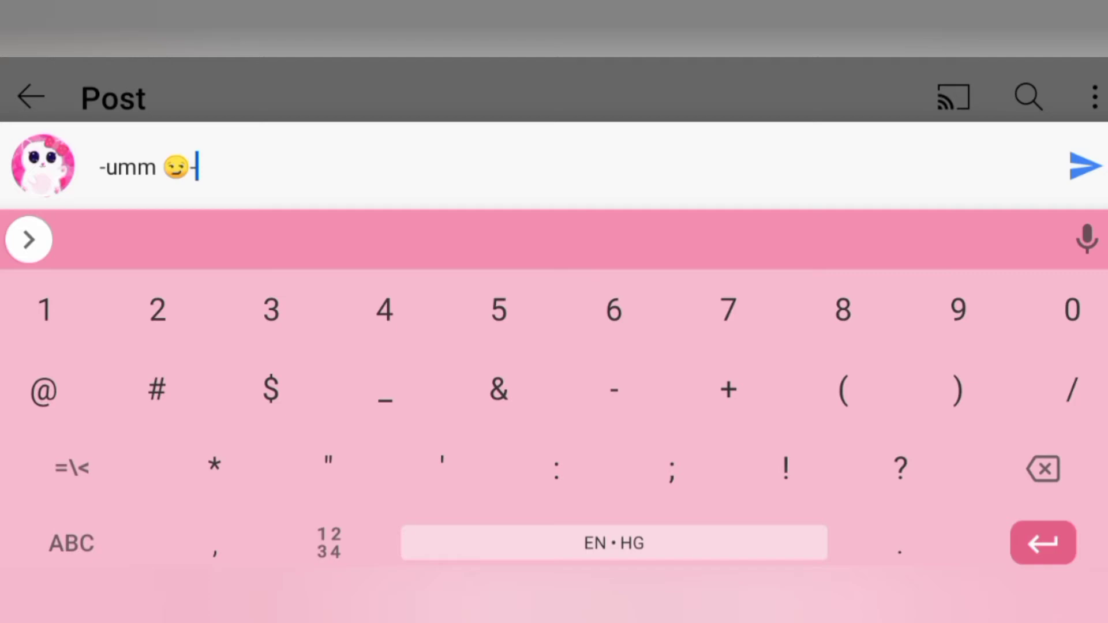
type("-")
left_click(1083, 167)
left_click(112, 359)
left_click(393, 359)
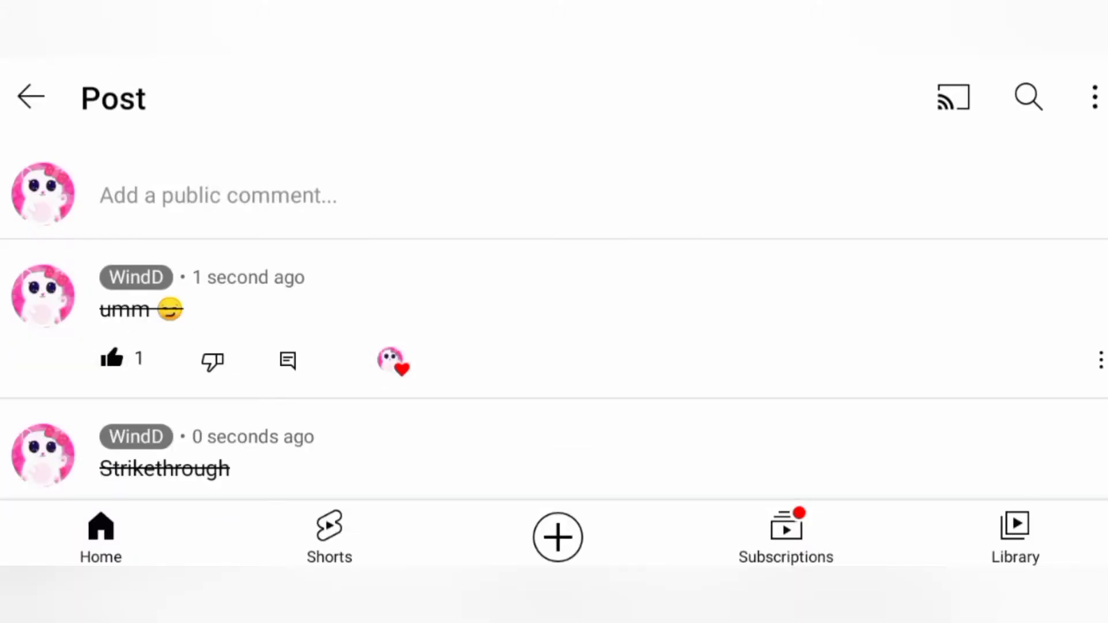
- Start a new comment with an opening hyphen, a red heart and the letter w
left_click(216, 195)
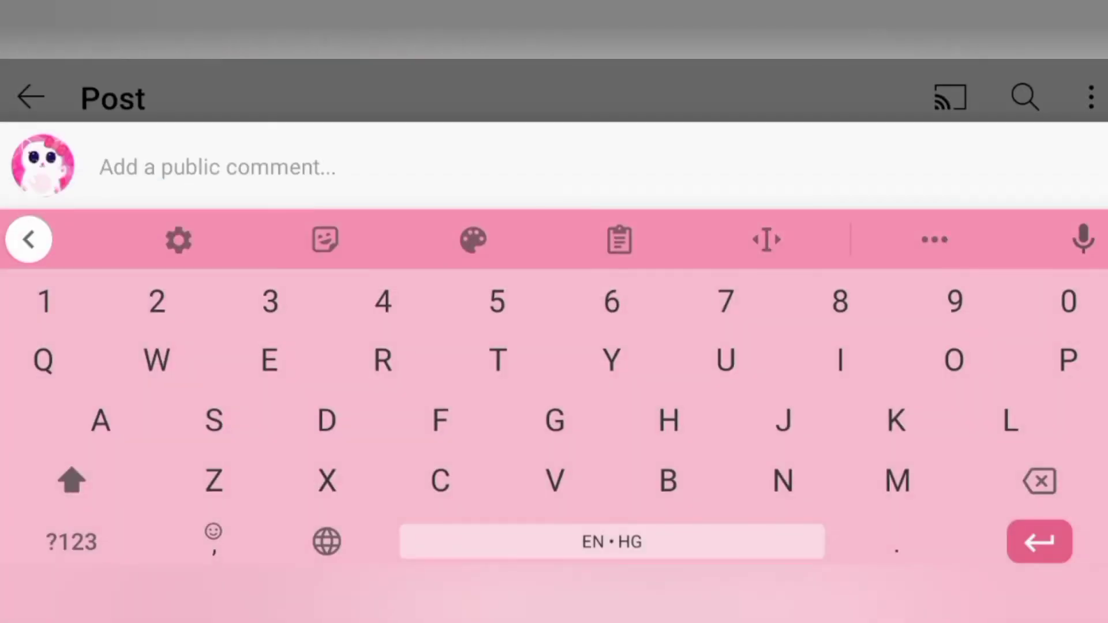
left_click(71, 541)
left_click(611, 387)
left_click(71, 540)
left_click(213, 537)
left_click(304, 338)
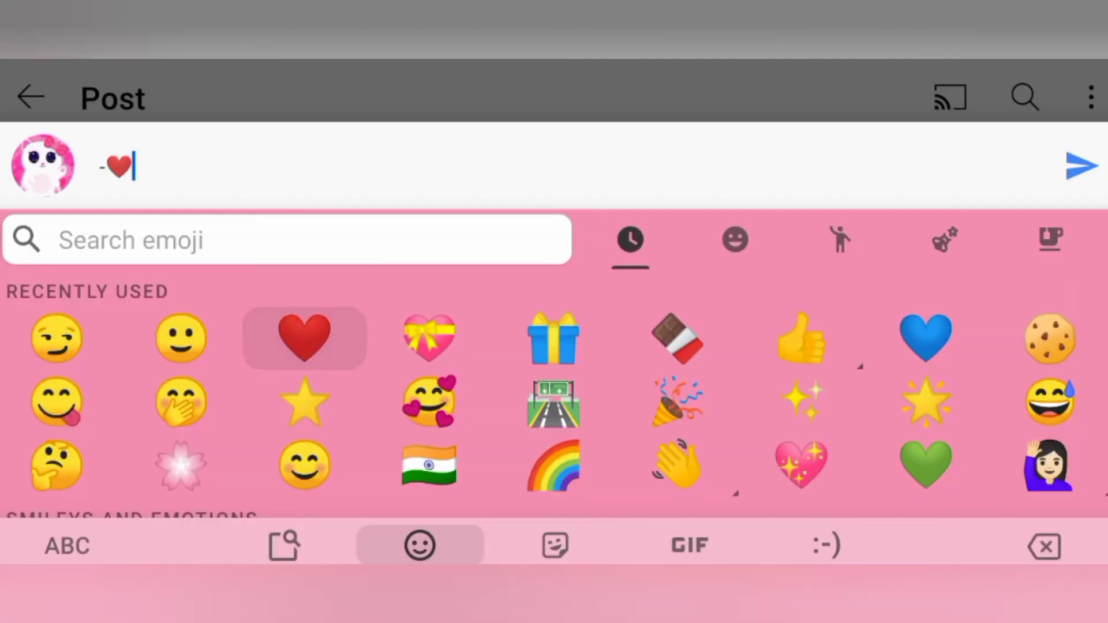
left_click(66, 544)
- Finish -❤w❤- with a second heart and closing hyphen, post it, then like and heart it
left_click(156, 359)
left_click(214, 537)
left_click(55, 331)
type("w")
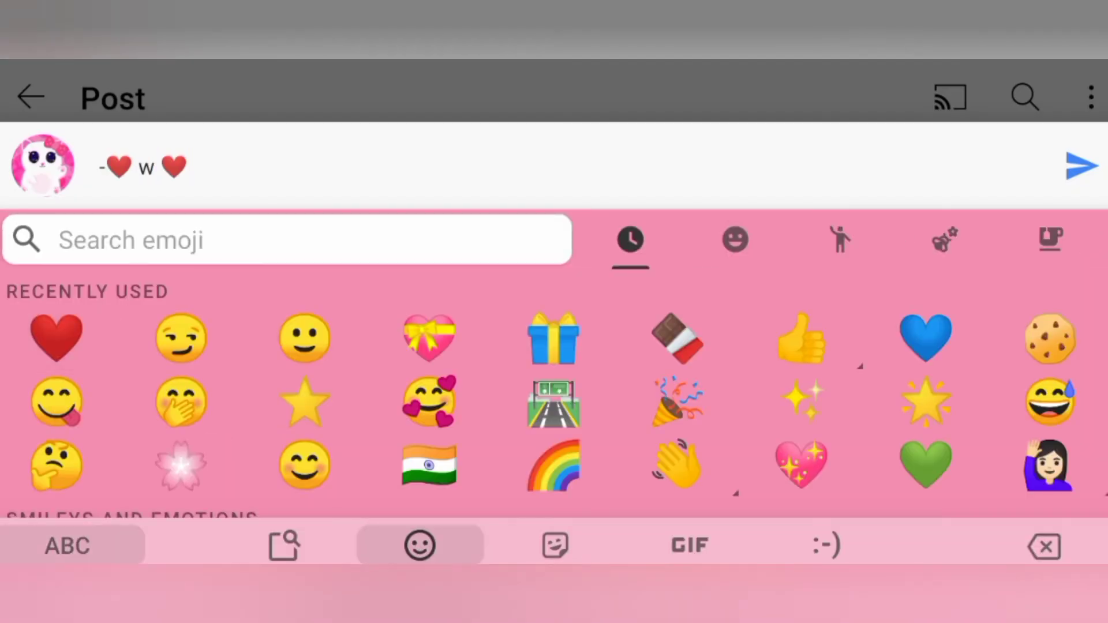
left_click(67, 544)
left_click(72, 541)
left_click(611, 389)
left_click(1081, 167)
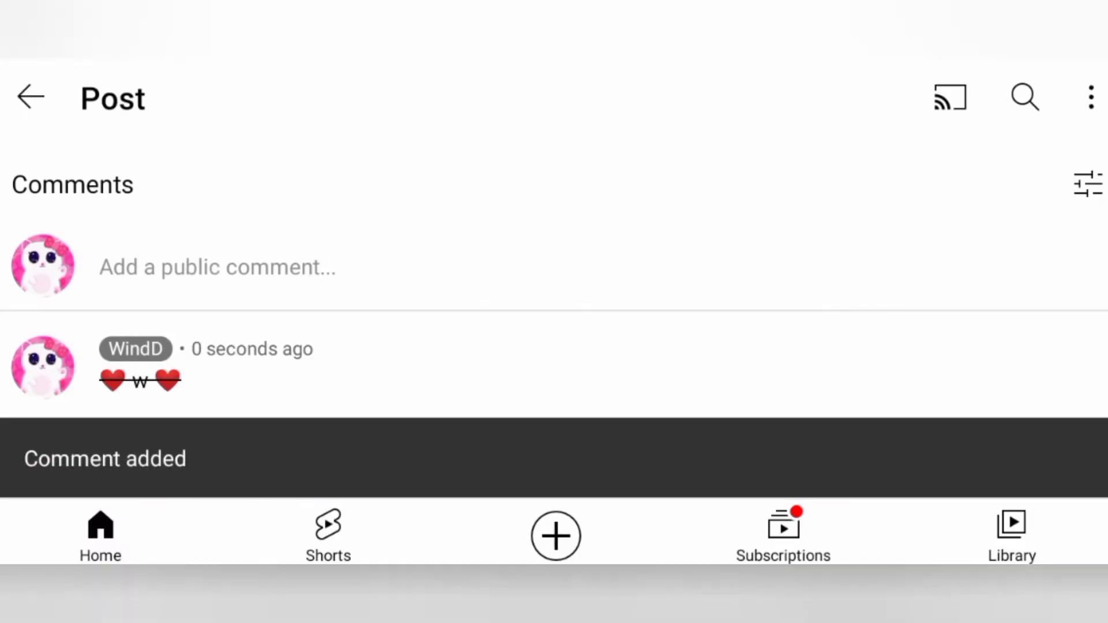
left_click(111, 430)
left_click(392, 430)
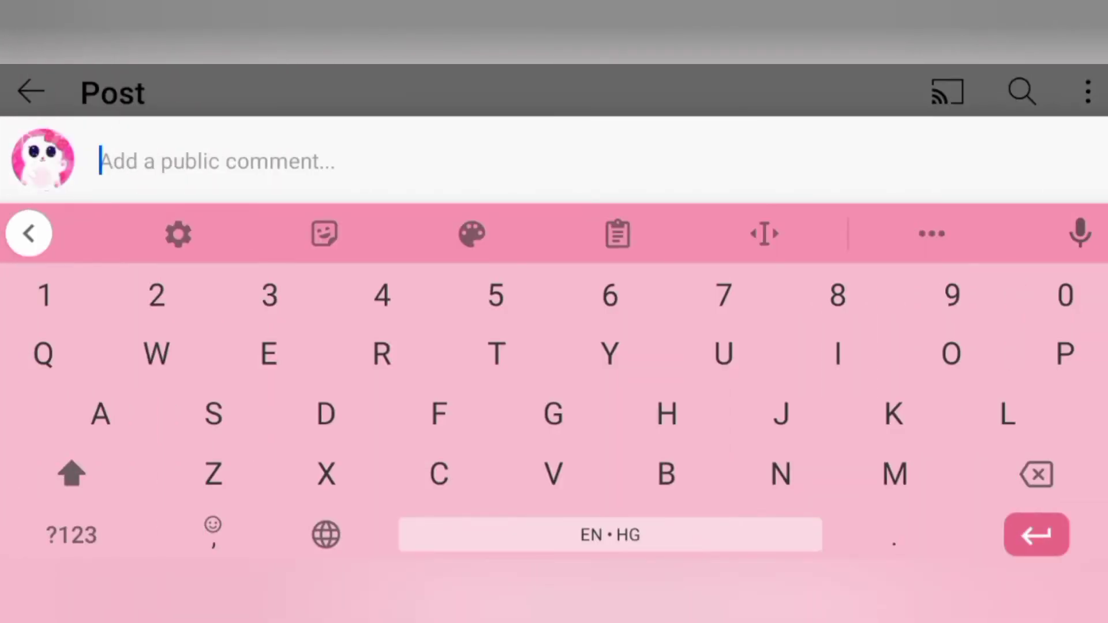
- Post a shrug kaomoji comment, trimmed and wrapped in hyphens
left_click(71, 535)
left_click(610, 382)
left_click(72, 535)
left_click(213, 527)
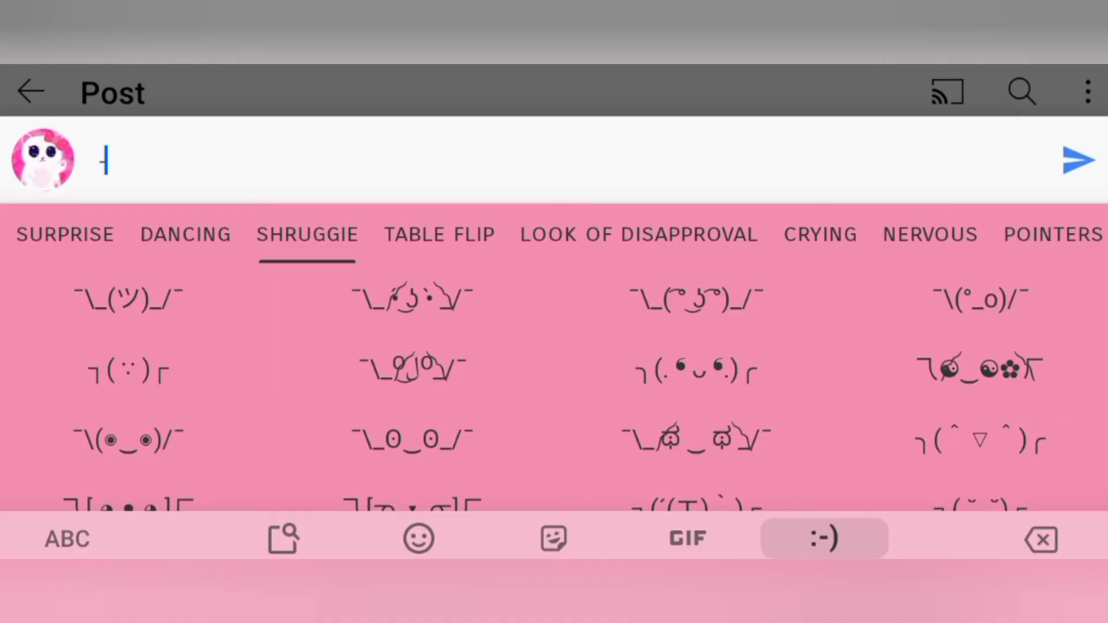
left_click(68, 539)
key("BackSpace")
key("BackSpace")
left_click(72, 535)
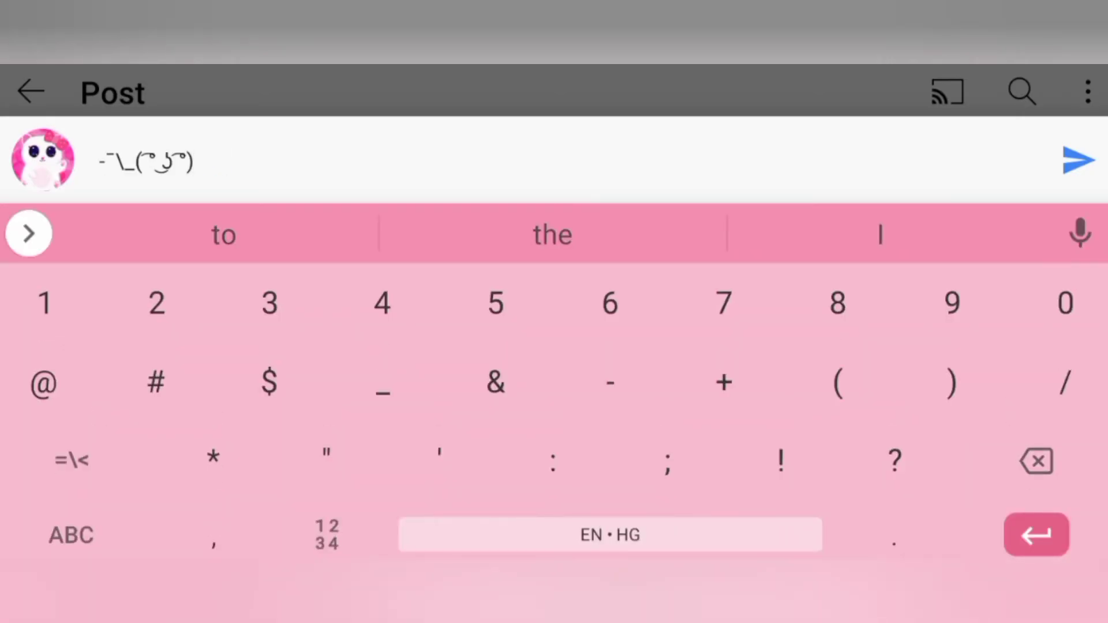
left_click(610, 381)
left_click(136, 161)
key("BackSpace")
key("BackSpace")
key("BackSpace")
left_click(1076, 161)
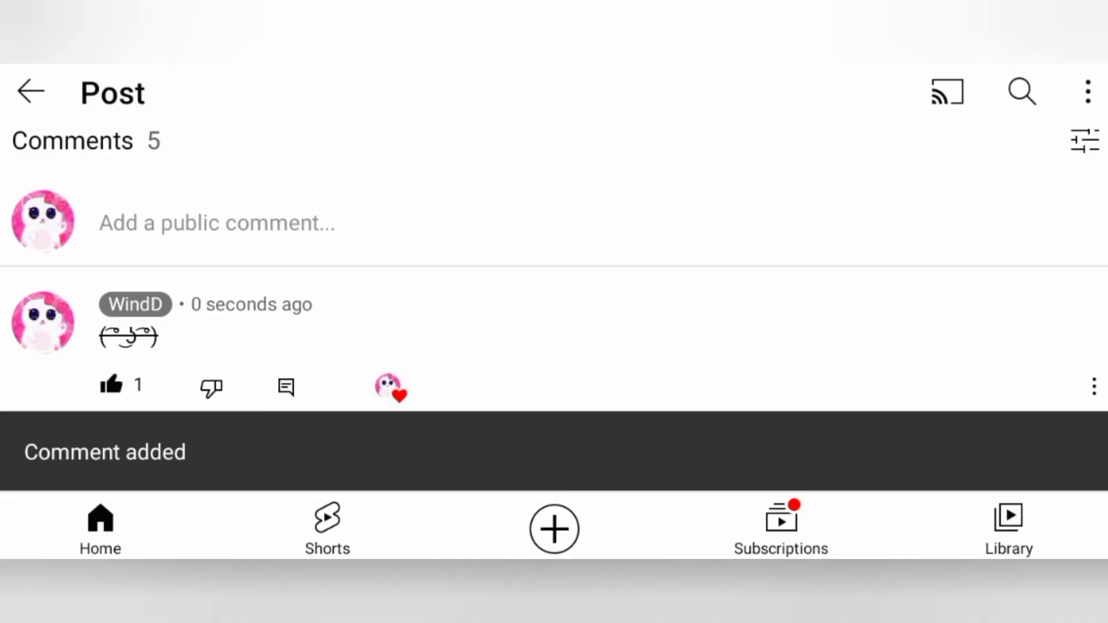
- Post the comment -(^_^)- using the kaomoji panel and symbol keys
left_click(216, 222)
left_click(70, 537)
left_click(609, 381)
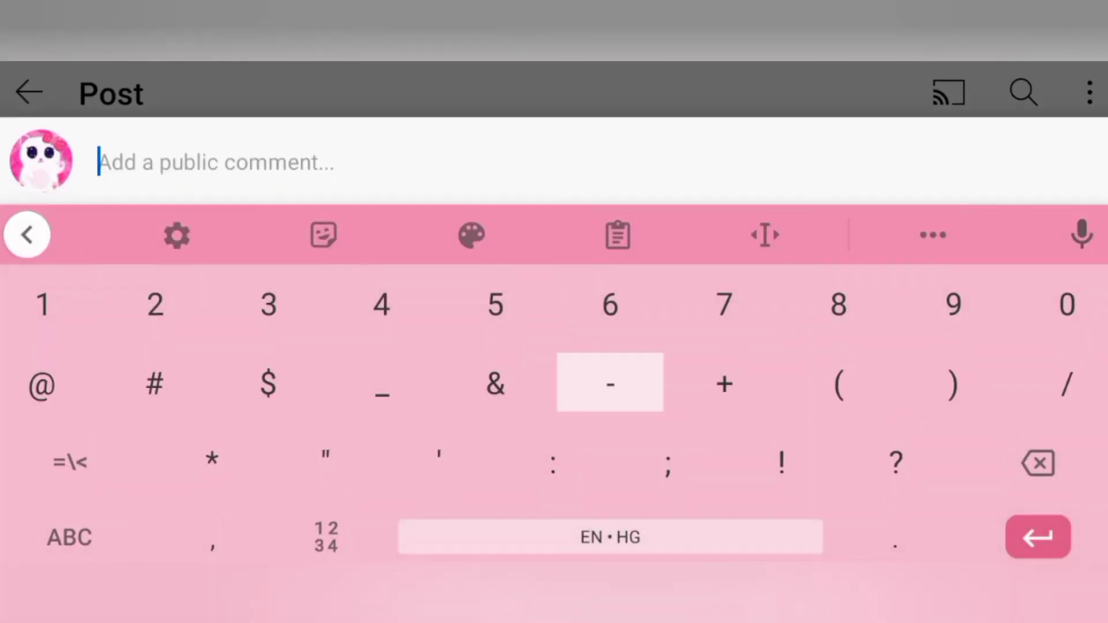
left_click(838, 382)
type("-(^_^")
left_click(69, 537)
left_click(213, 537)
left_click(692, 308)
left_click(65, 538)
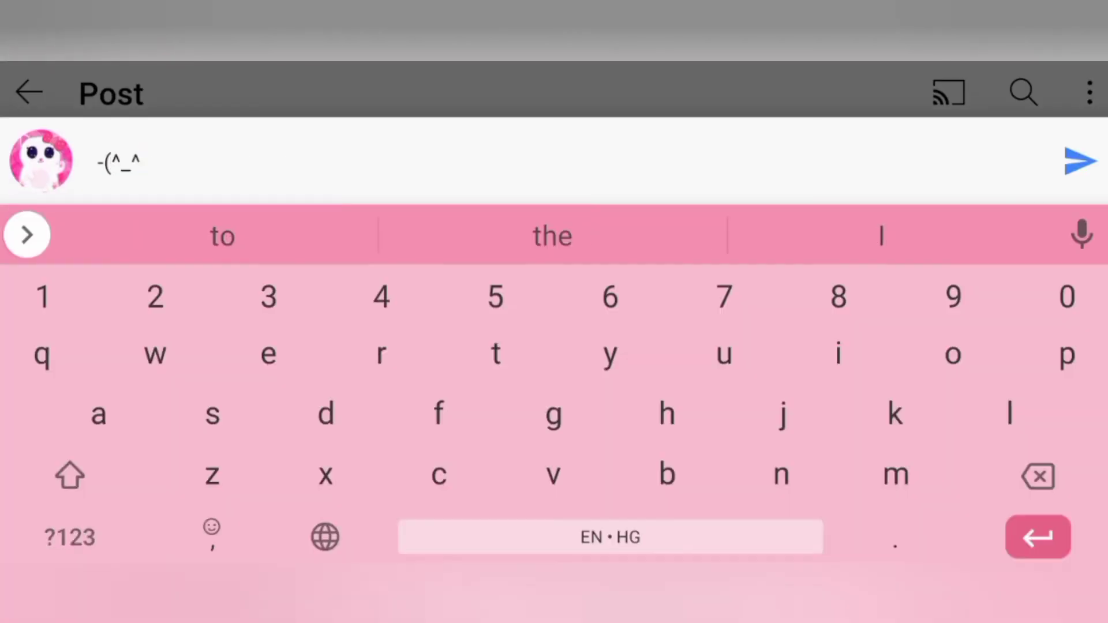
left_click(952, 381)
left_click(609, 382)
left_click(27, 235)
left_click(1079, 162)
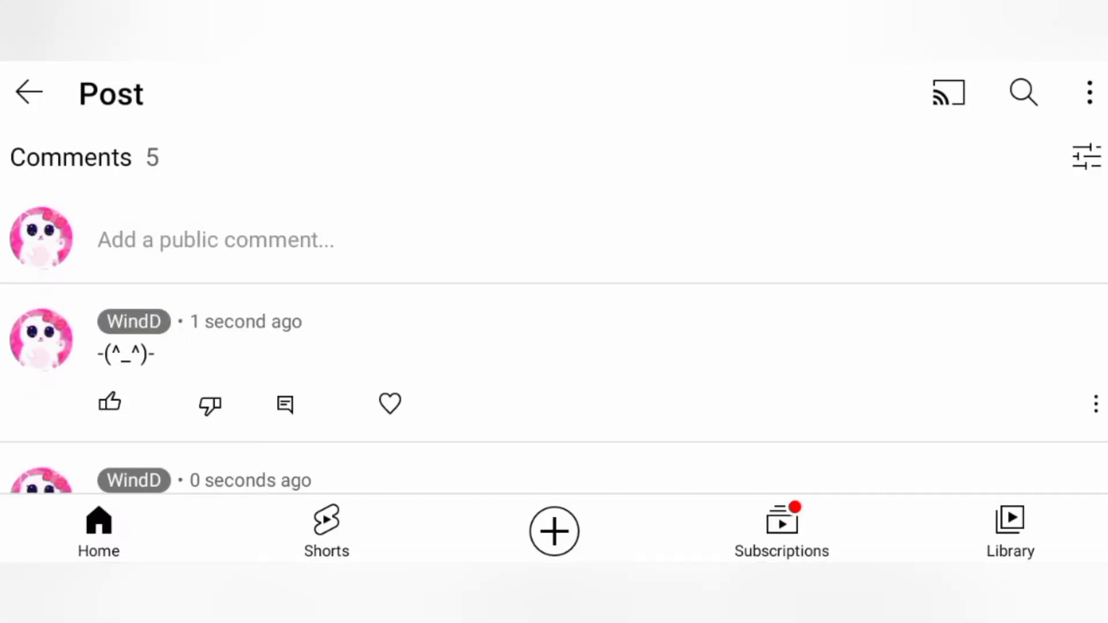
- Edit the (^_^) comment to read -(^_^) hello-, save it, then like and heart it
left_click(1095, 404)
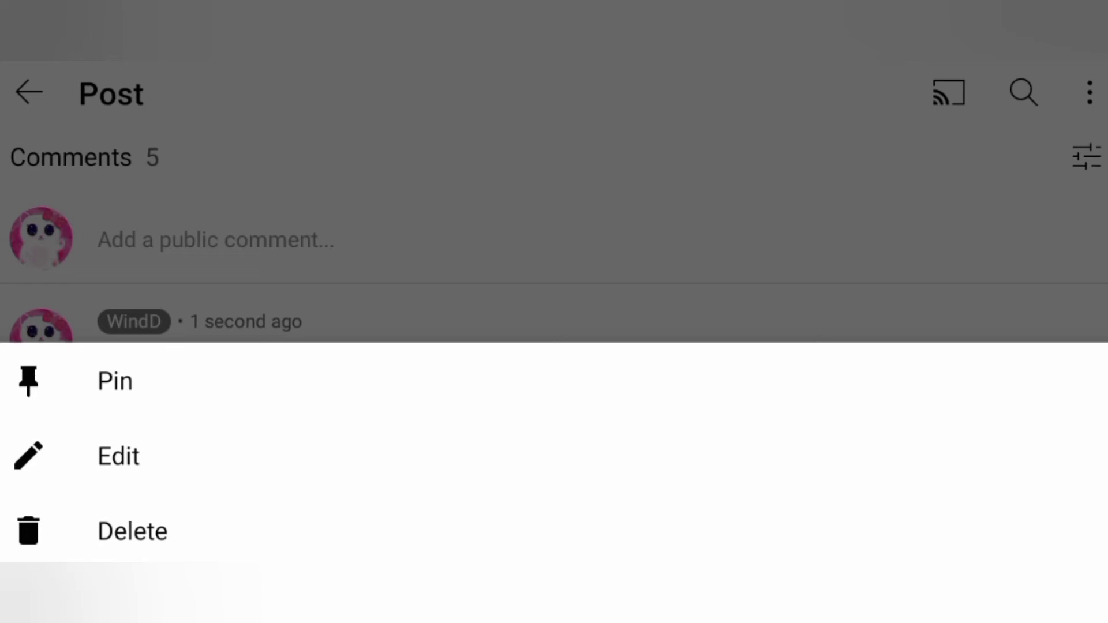
left_click(121, 455)
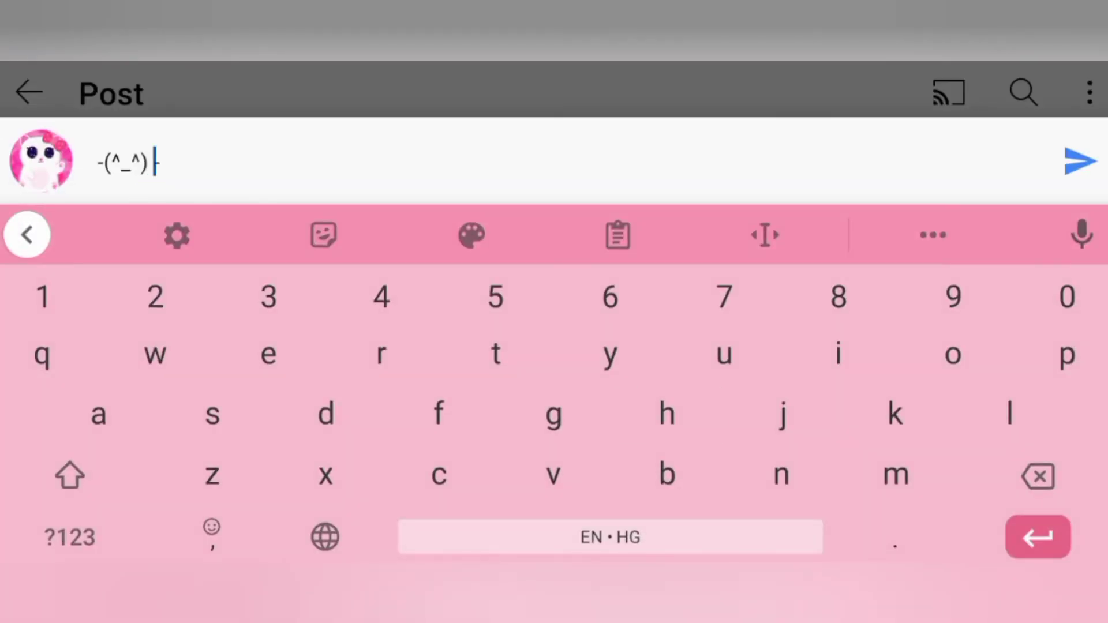
type("hello-")
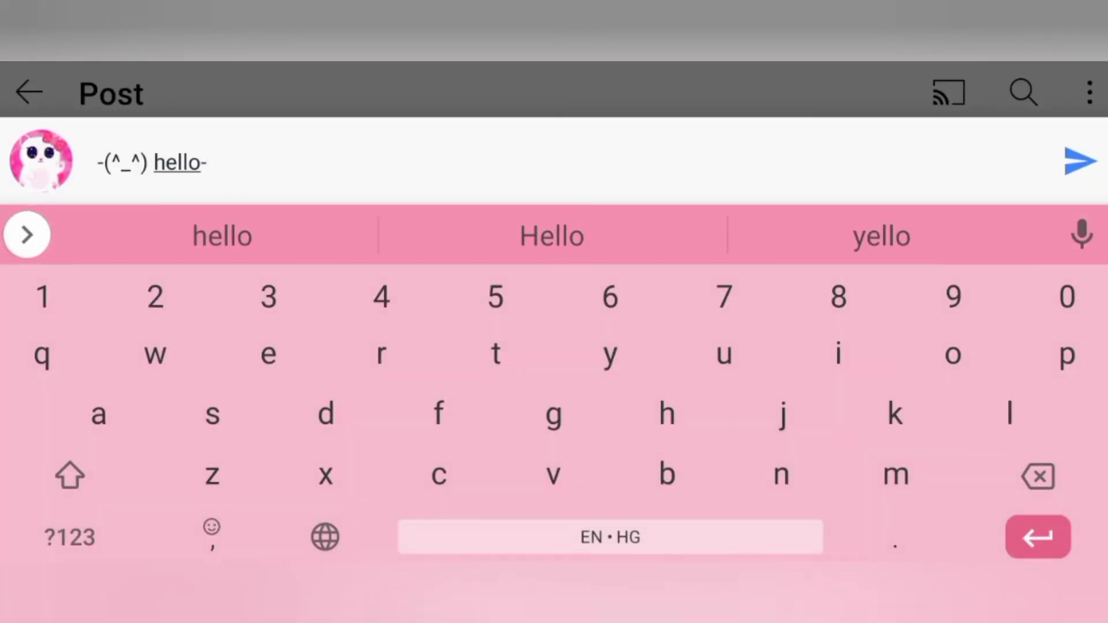
left_click(1078, 162)
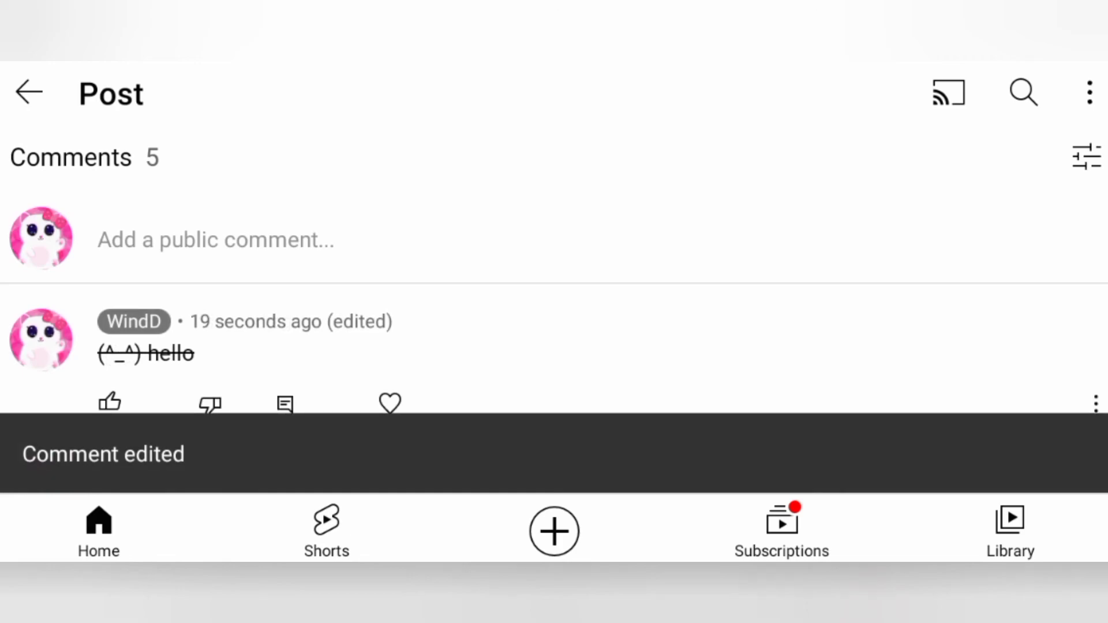
left_click(110, 402)
left_click(389, 403)
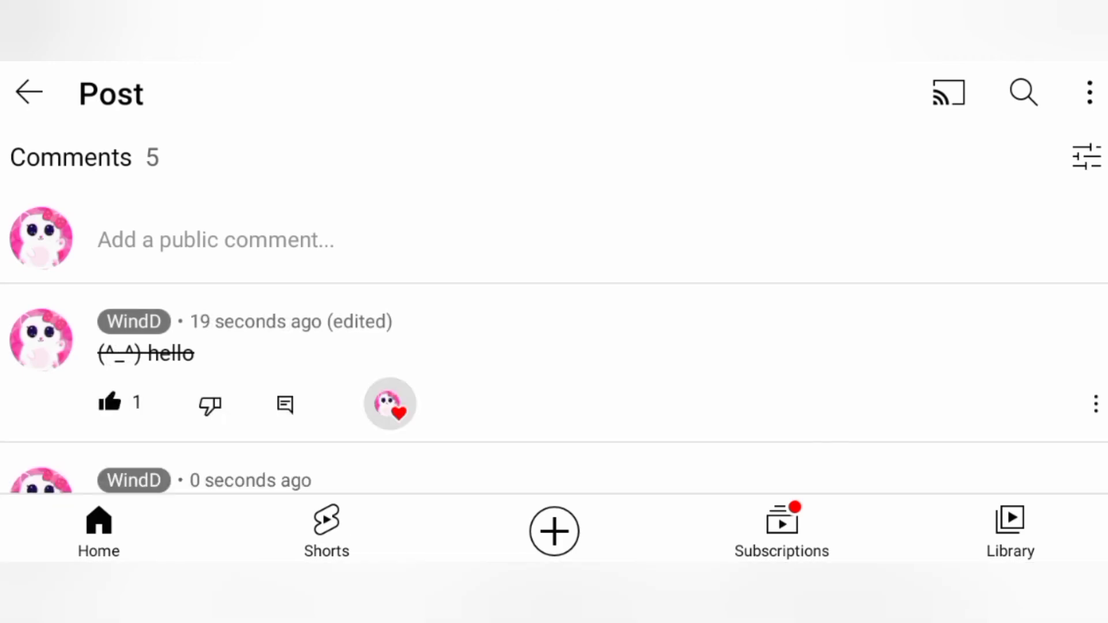
type("Thanks for watching!")
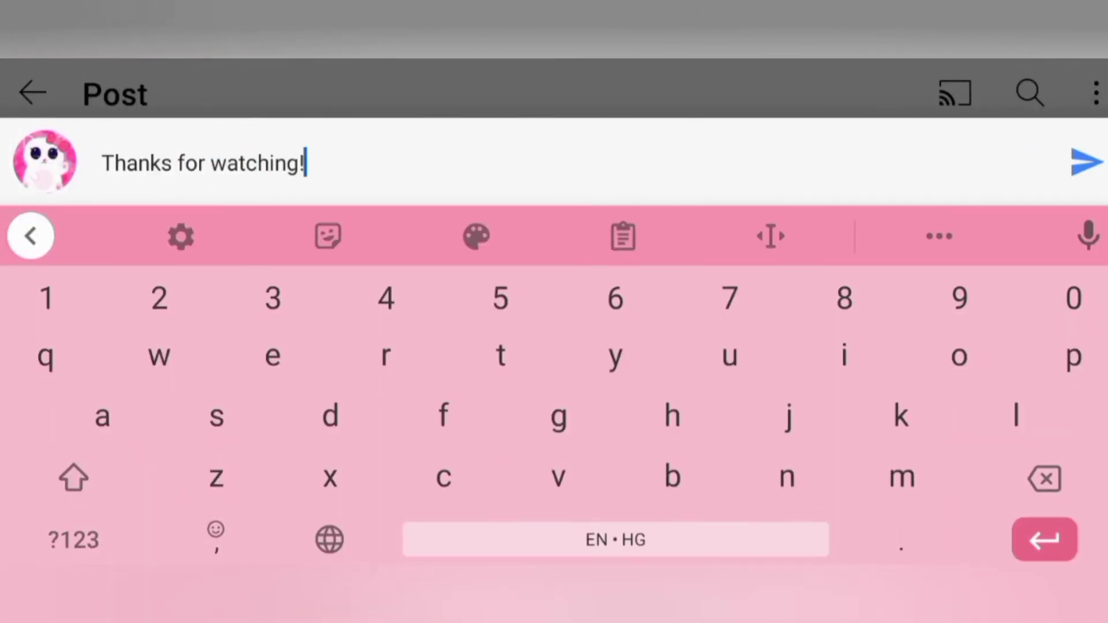
type("💞")
- Start a second line after 'Thanks for watching!💞' for the thumbs-up request
key("Return")
type("If you like this vide")
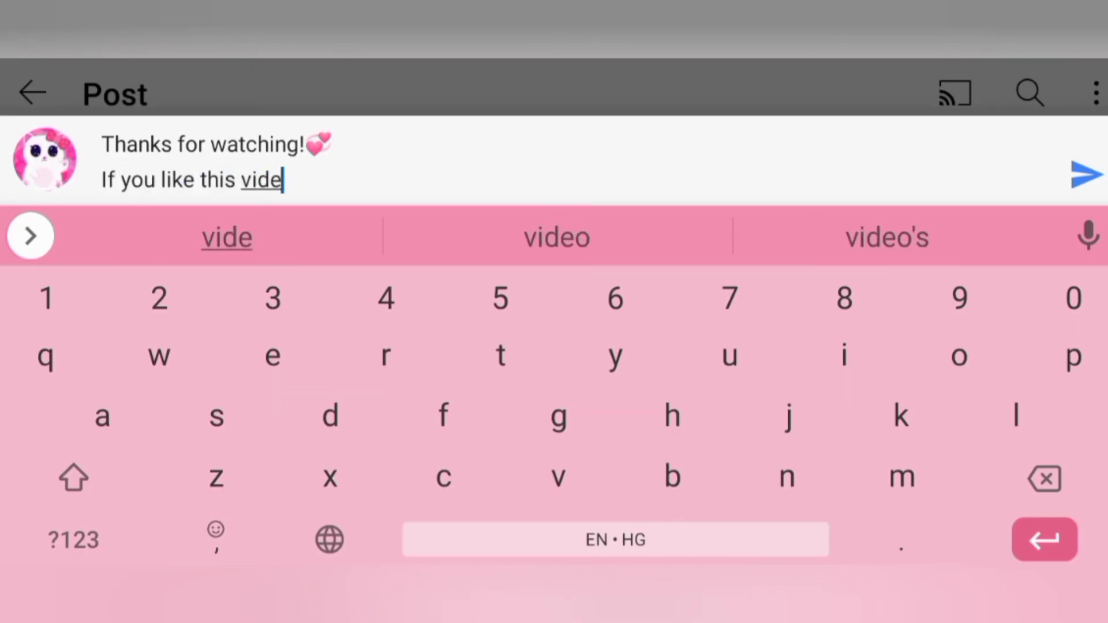
type("o give a 'thumbs up'👍")
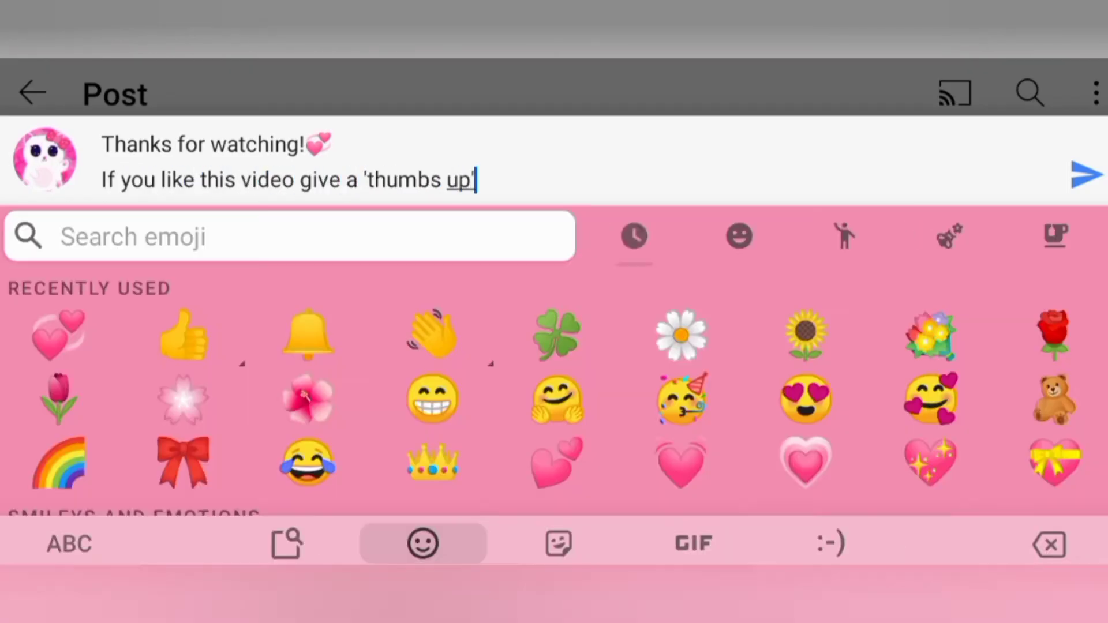